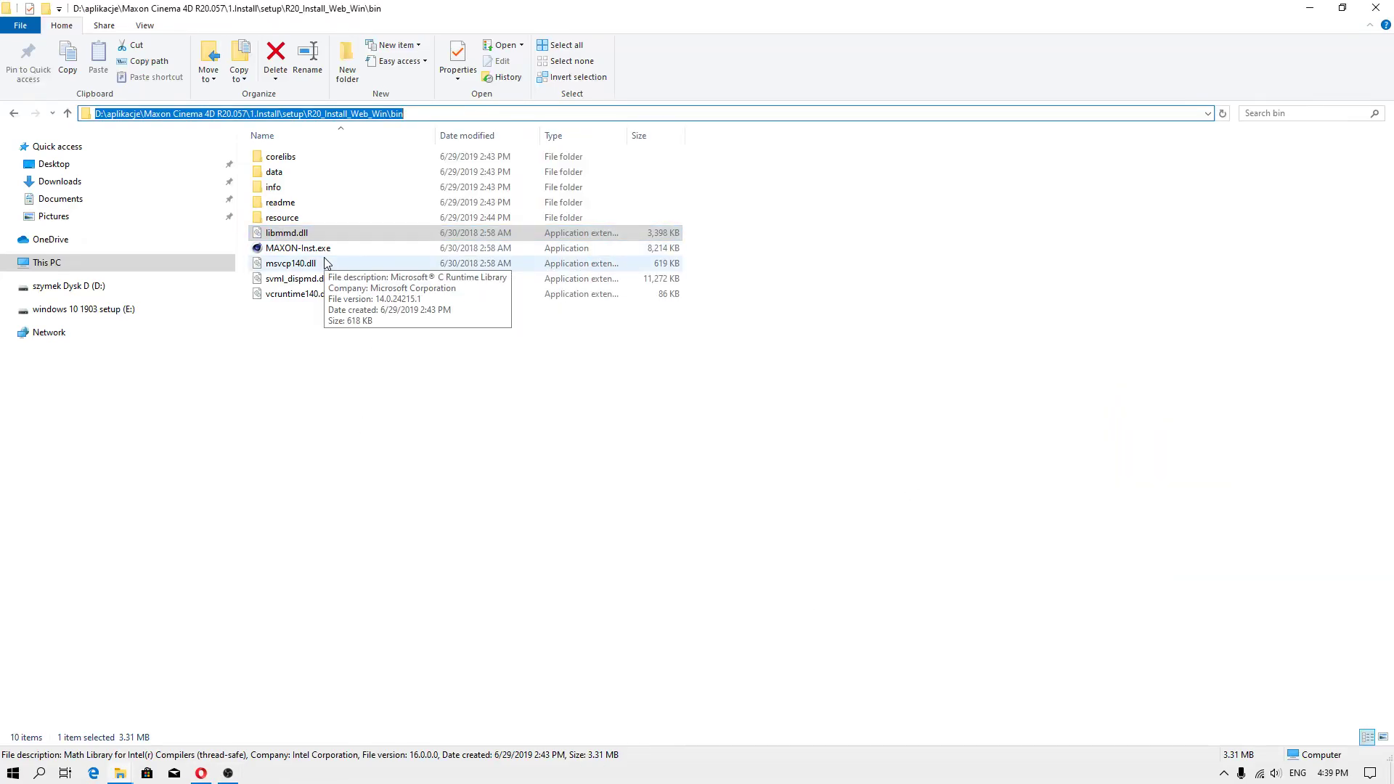
Clear the selection and expand the MAXON group under All Programs in the Start menu.
{"action": "left_click", "coordinate": [324, 397]}
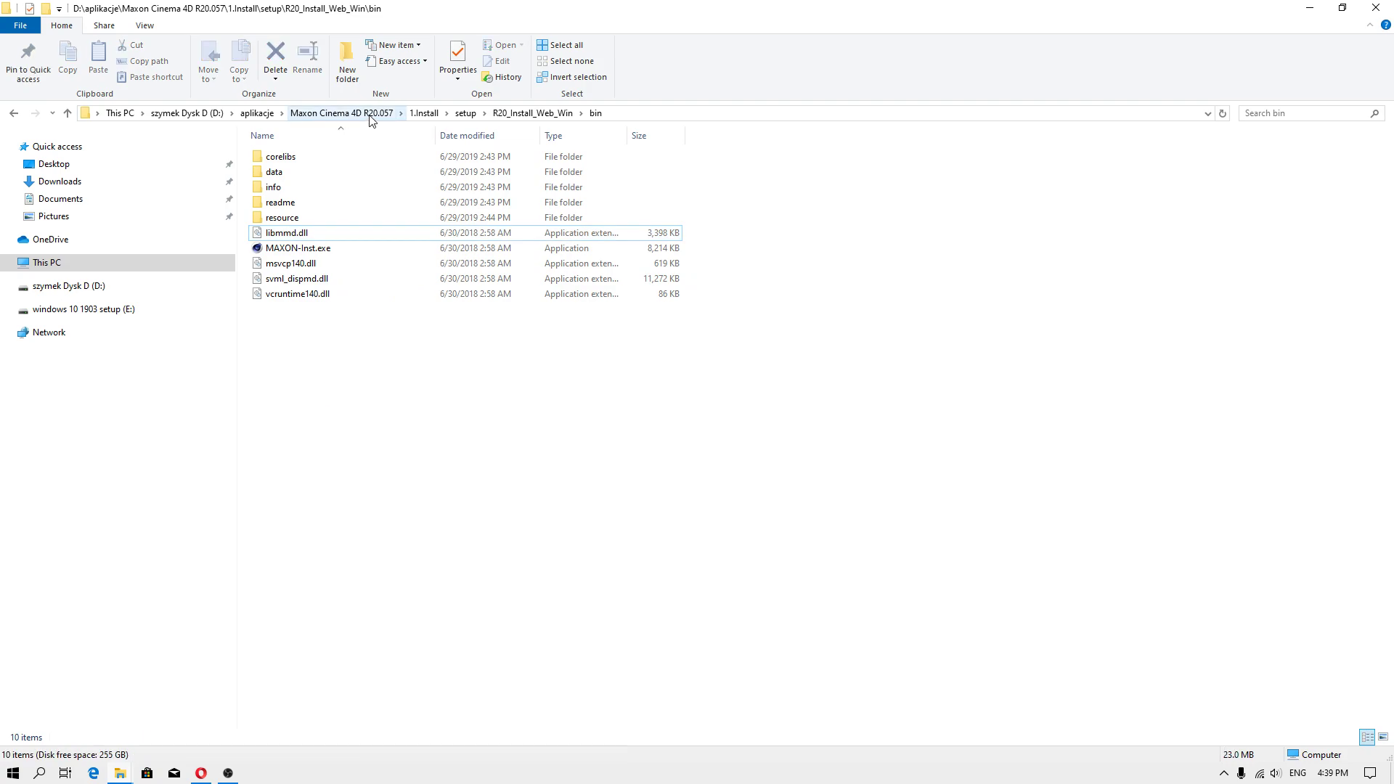
{"action": "left_click", "coordinate": [14, 774]}
{"action": "left_click", "coordinate": [60, 719]}
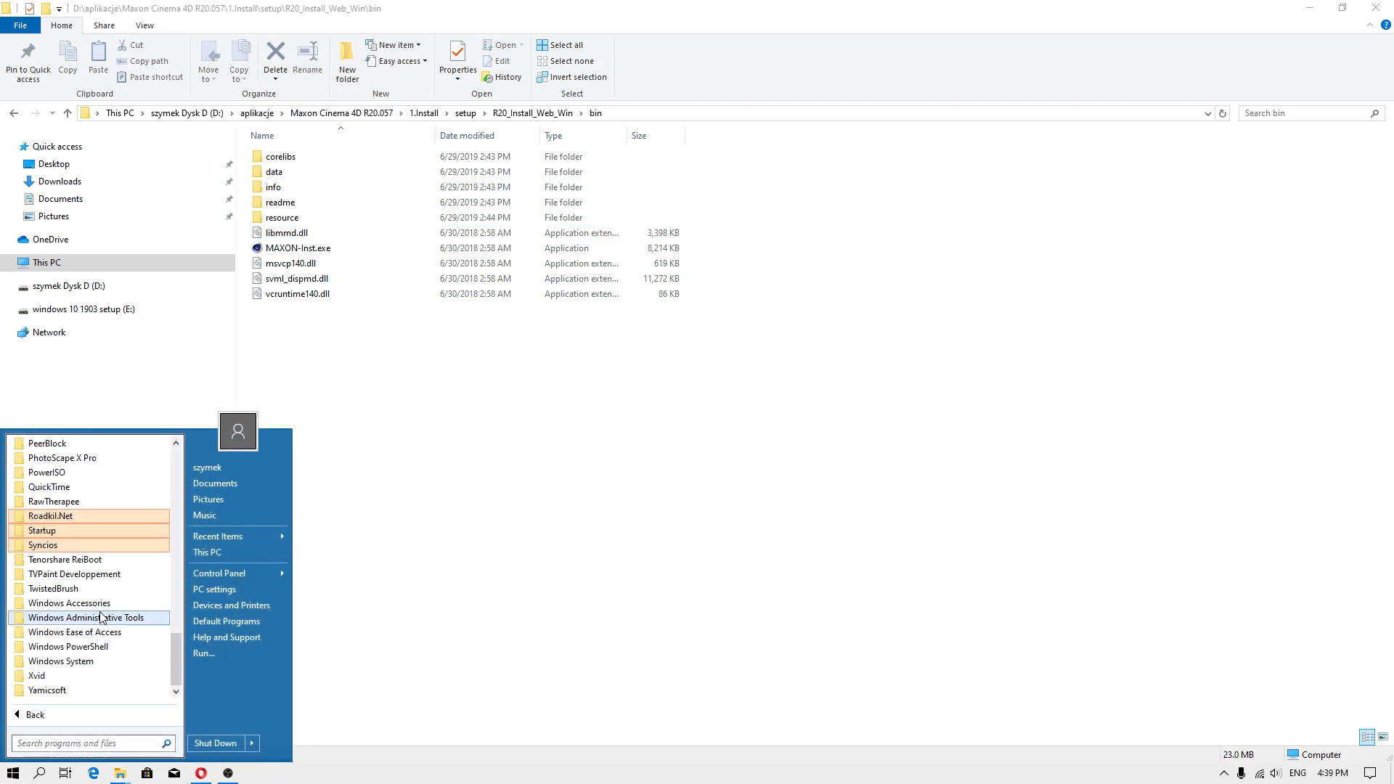
{"action": "scroll", "coordinate": [101, 617], "scroll_direction": "up", "scroll_amount": 3}
{"action": "left_click", "coordinate": [61, 489]}
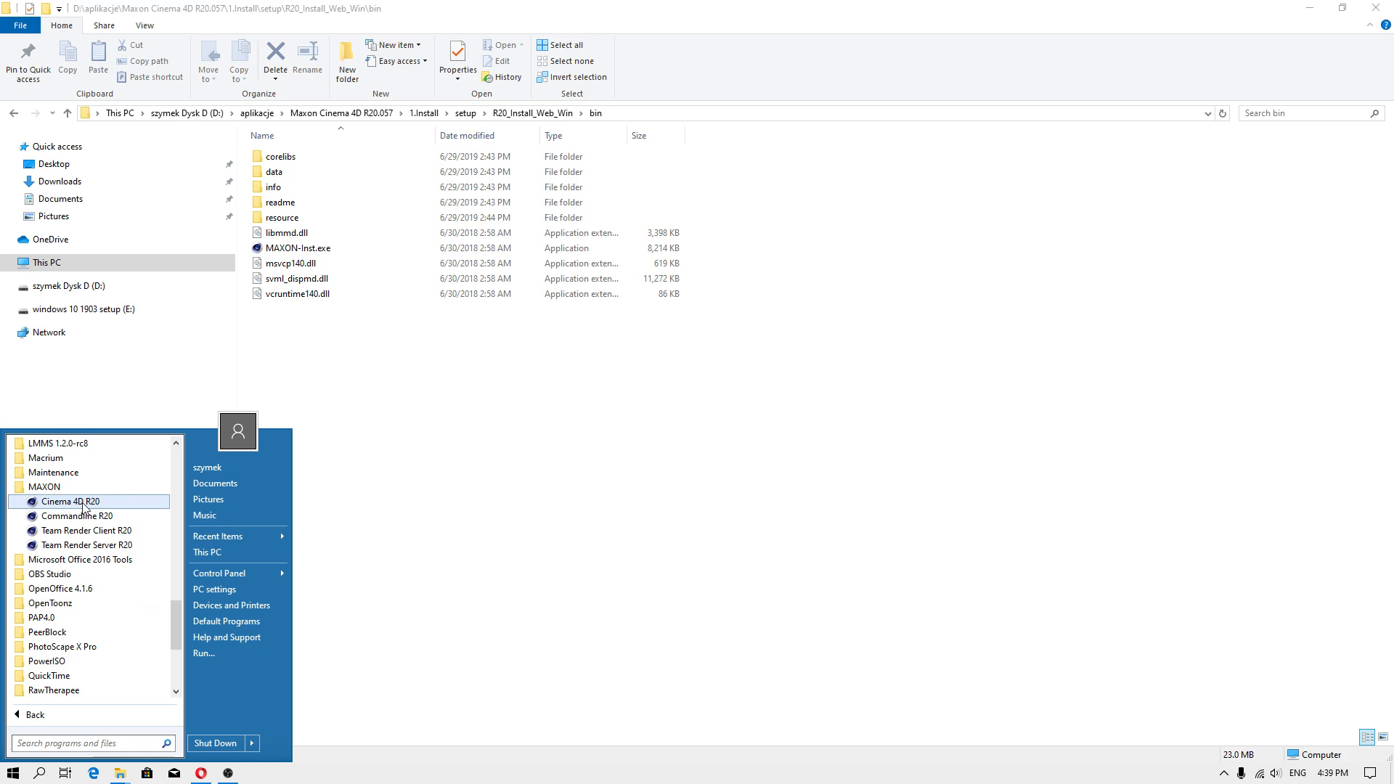
Select libmmd.dll in the installer's bin folder and copy it.
{"action": "left_click", "coordinate": [299, 236]}
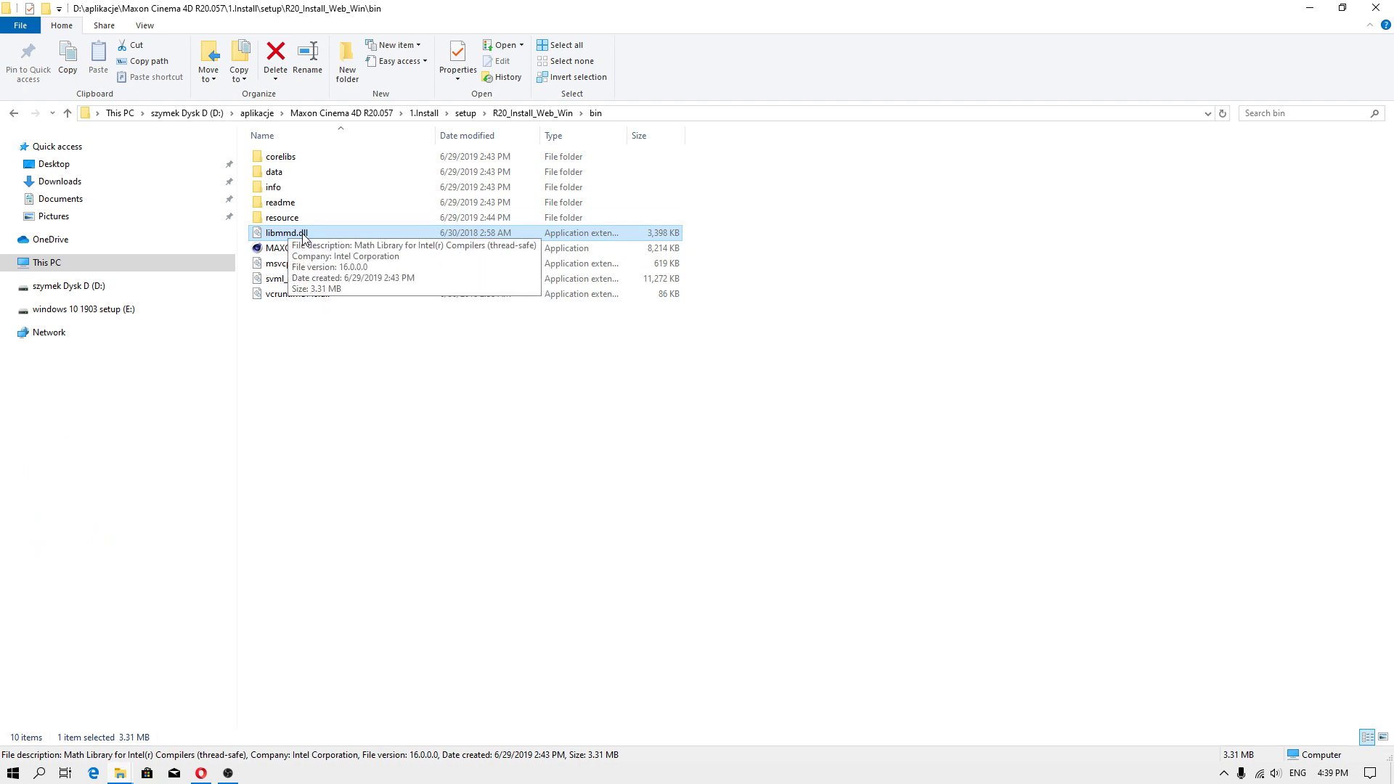
{"action": "right_click", "coordinate": [305, 239]}
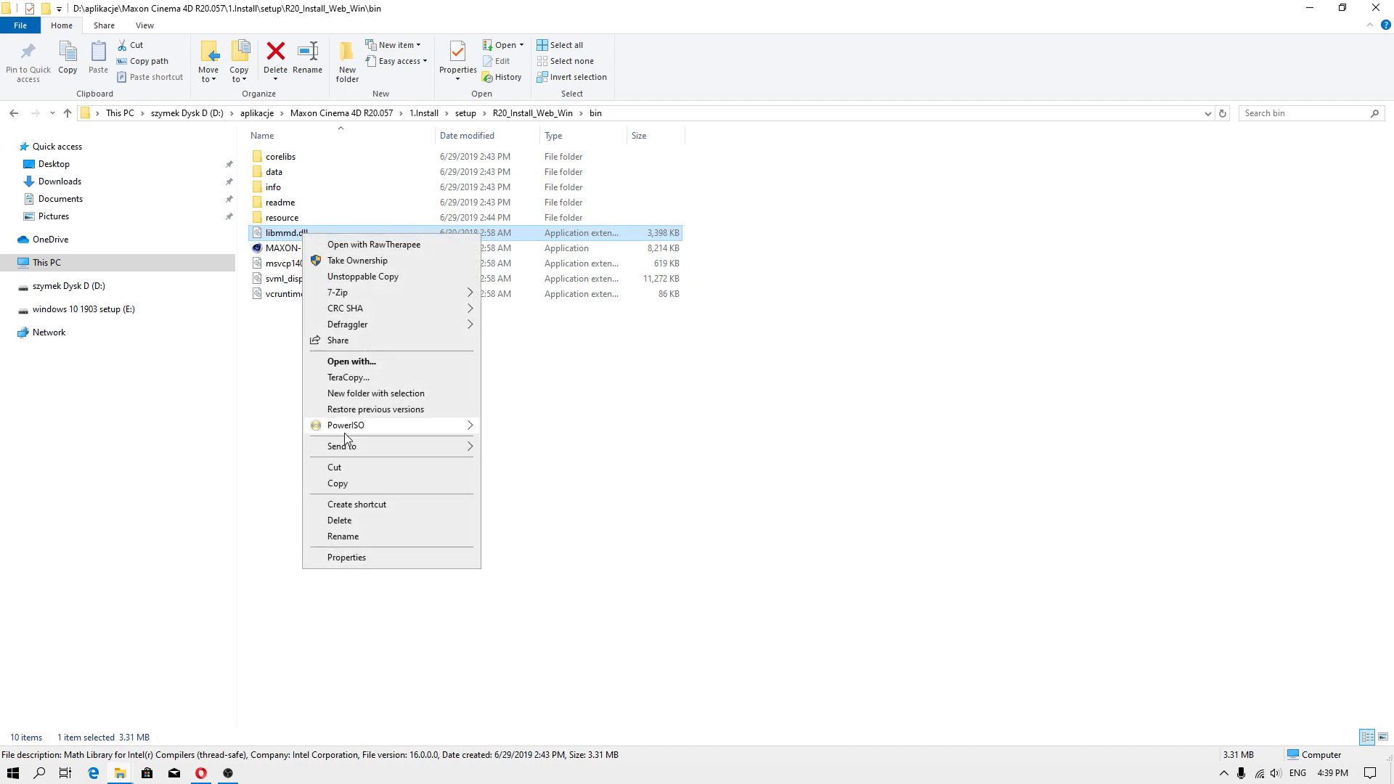
{"action": "left_click", "coordinate": [340, 483]}
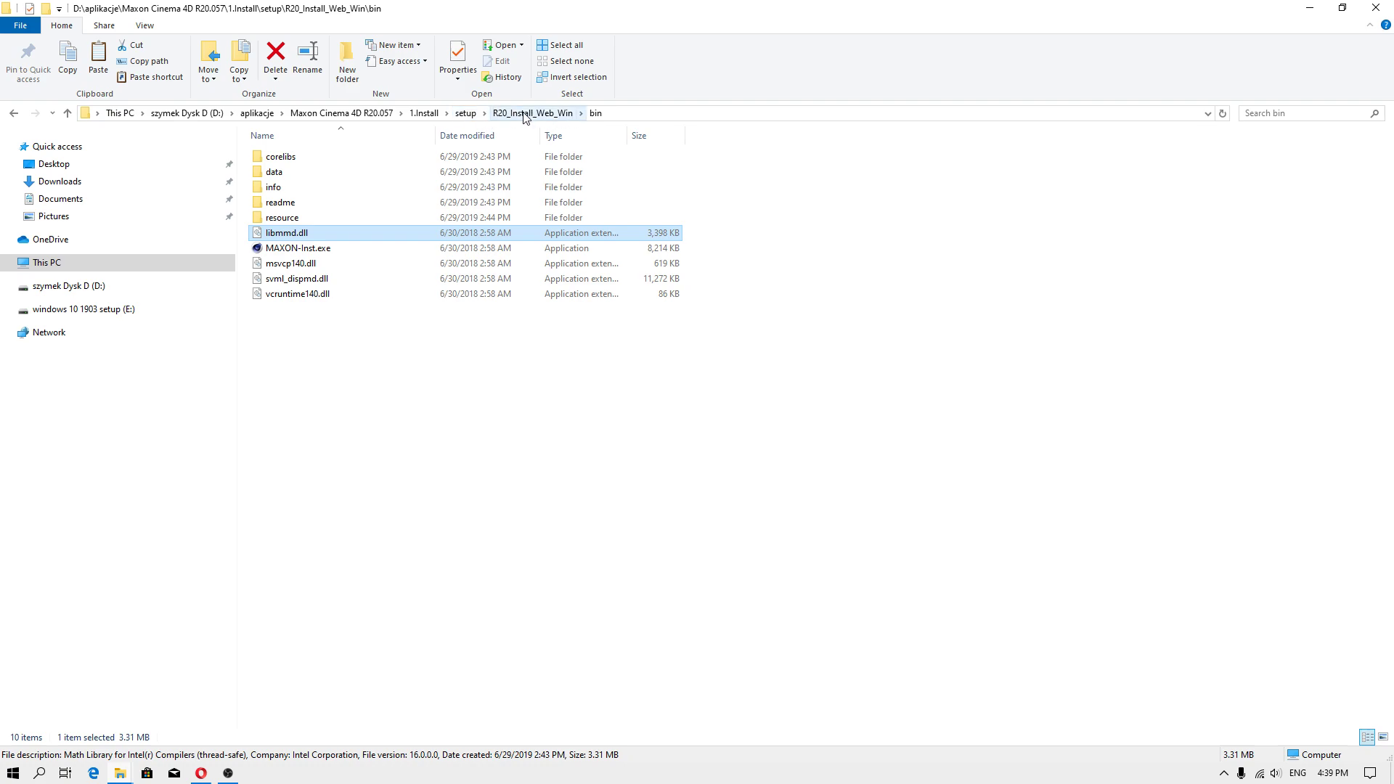
Go up to setup, return through R20_Install_Web_Win\bin, and copy libmmd.dll again.
{"action": "left_click", "coordinate": [467, 114]}
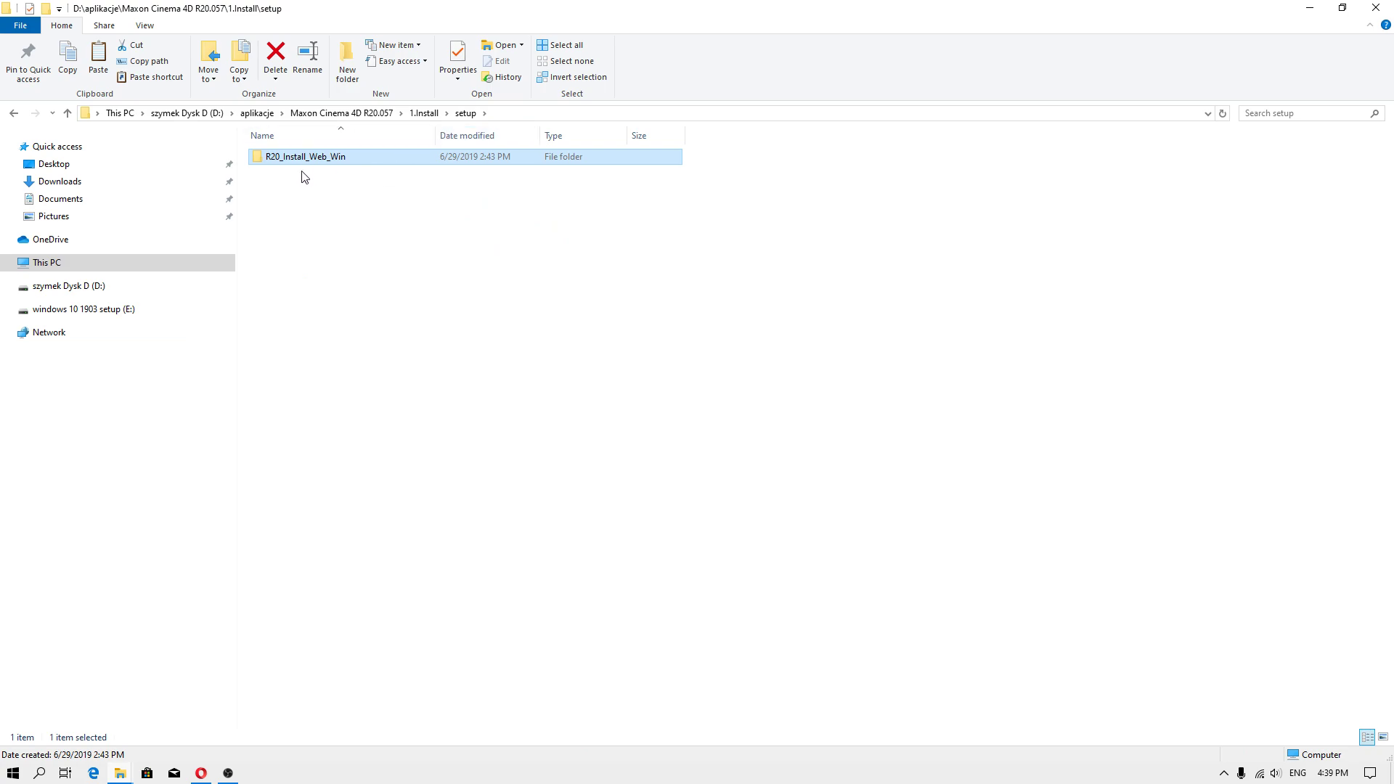
{"action": "double_click", "coordinate": [314, 161]}
{"action": "double_click", "coordinate": [279, 160]}
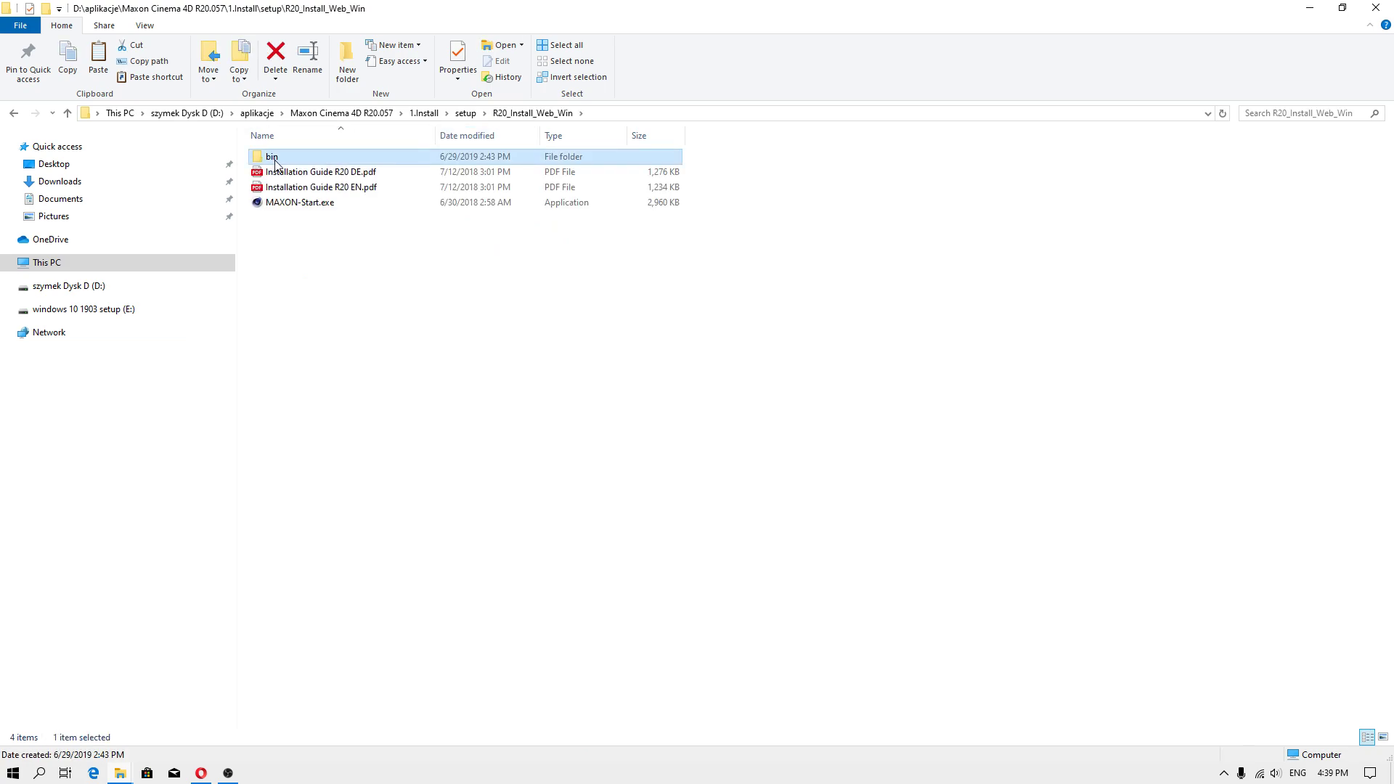
{"action": "right_click", "coordinate": [299, 236]}
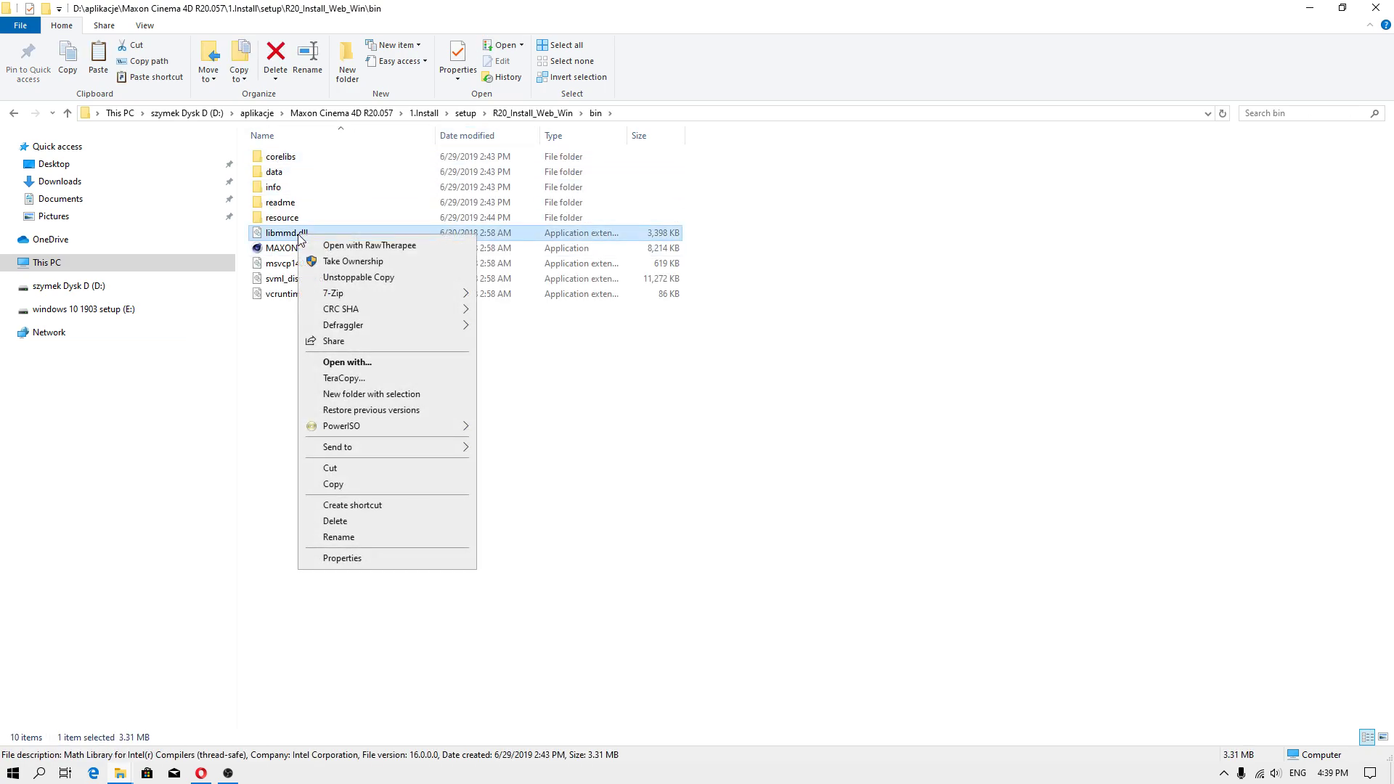
{"action": "left_click", "coordinate": [340, 486]}
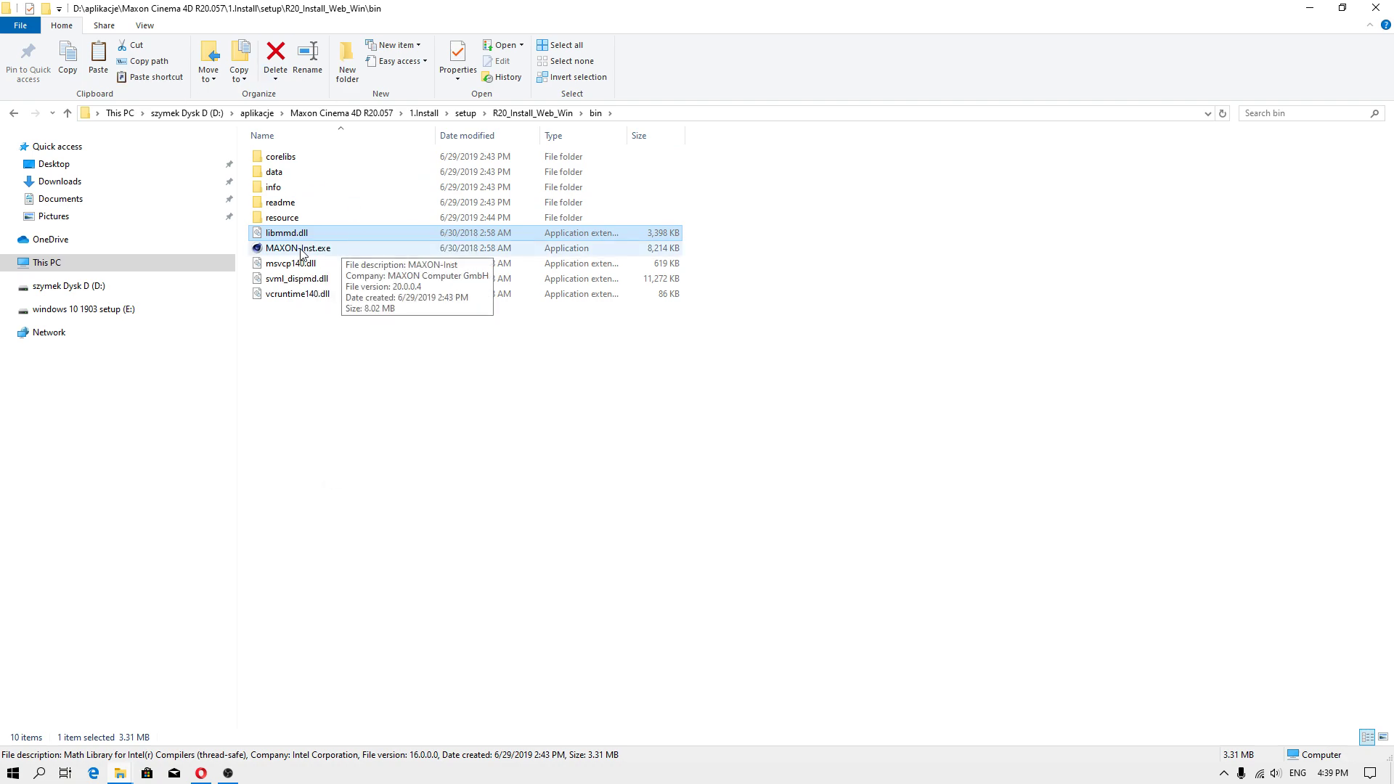
{"action": "left_click", "coordinate": [11, 770]}
{"action": "left_click", "coordinate": [51, 717]}
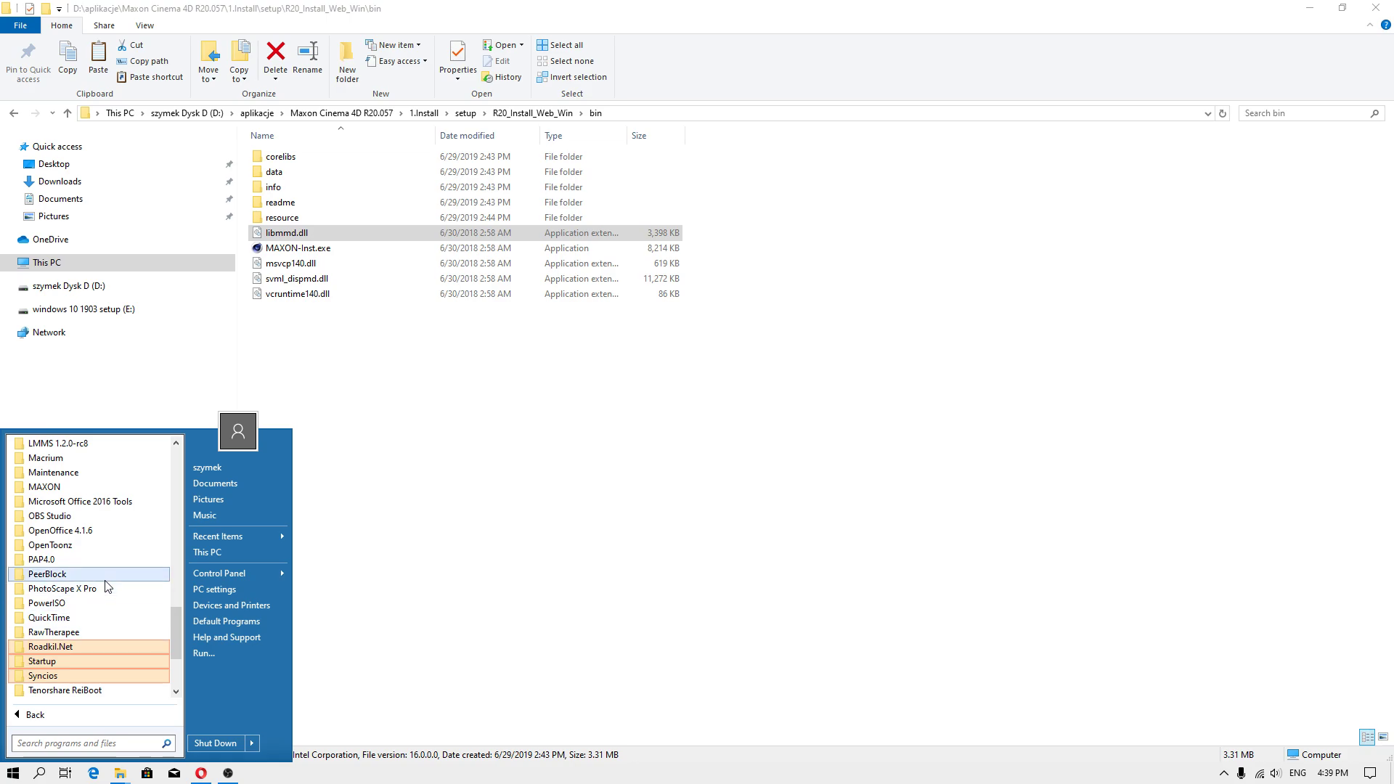
{"action": "scroll", "coordinate": [77, 588], "scroll_direction": "up", "scroll_amount": 3}
{"action": "left_click", "coordinate": [61, 618]}
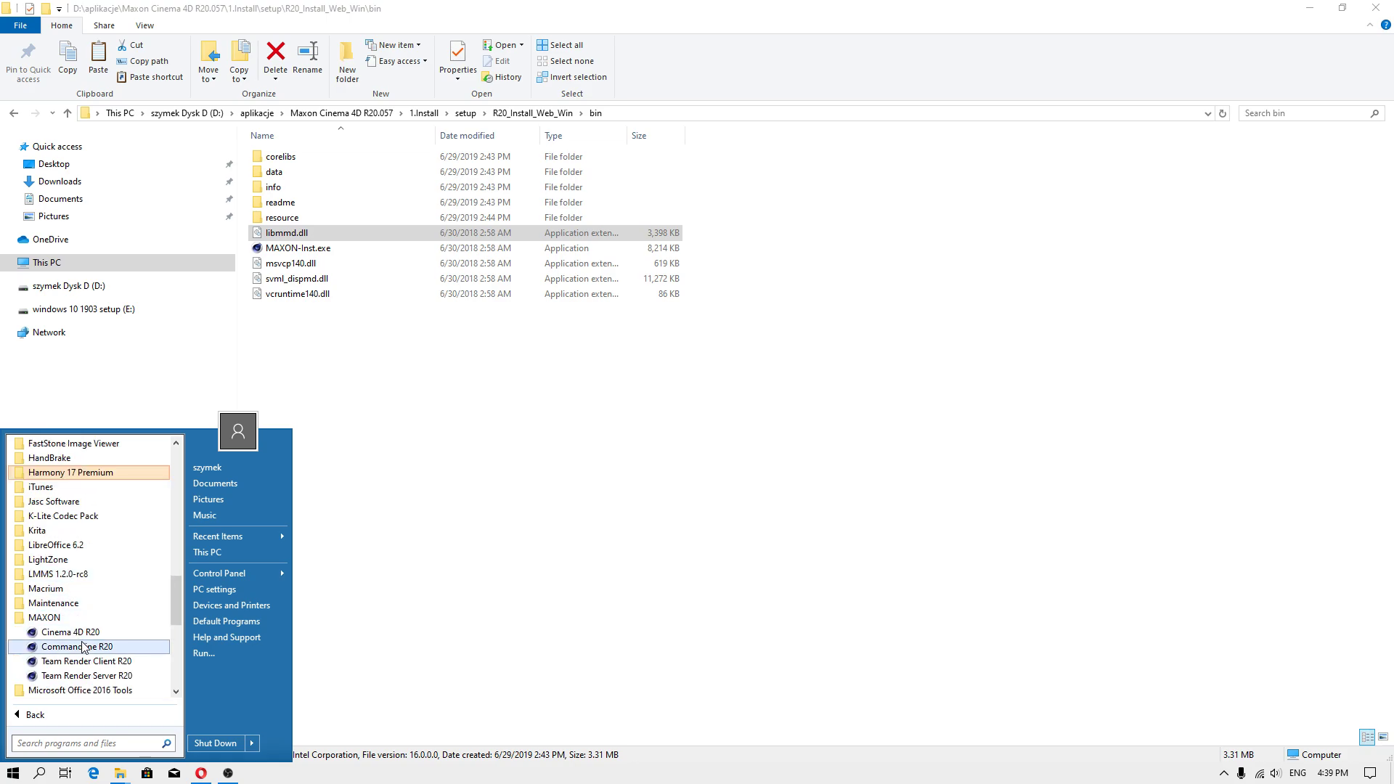
{"action": "right_click", "coordinate": [89, 634]}
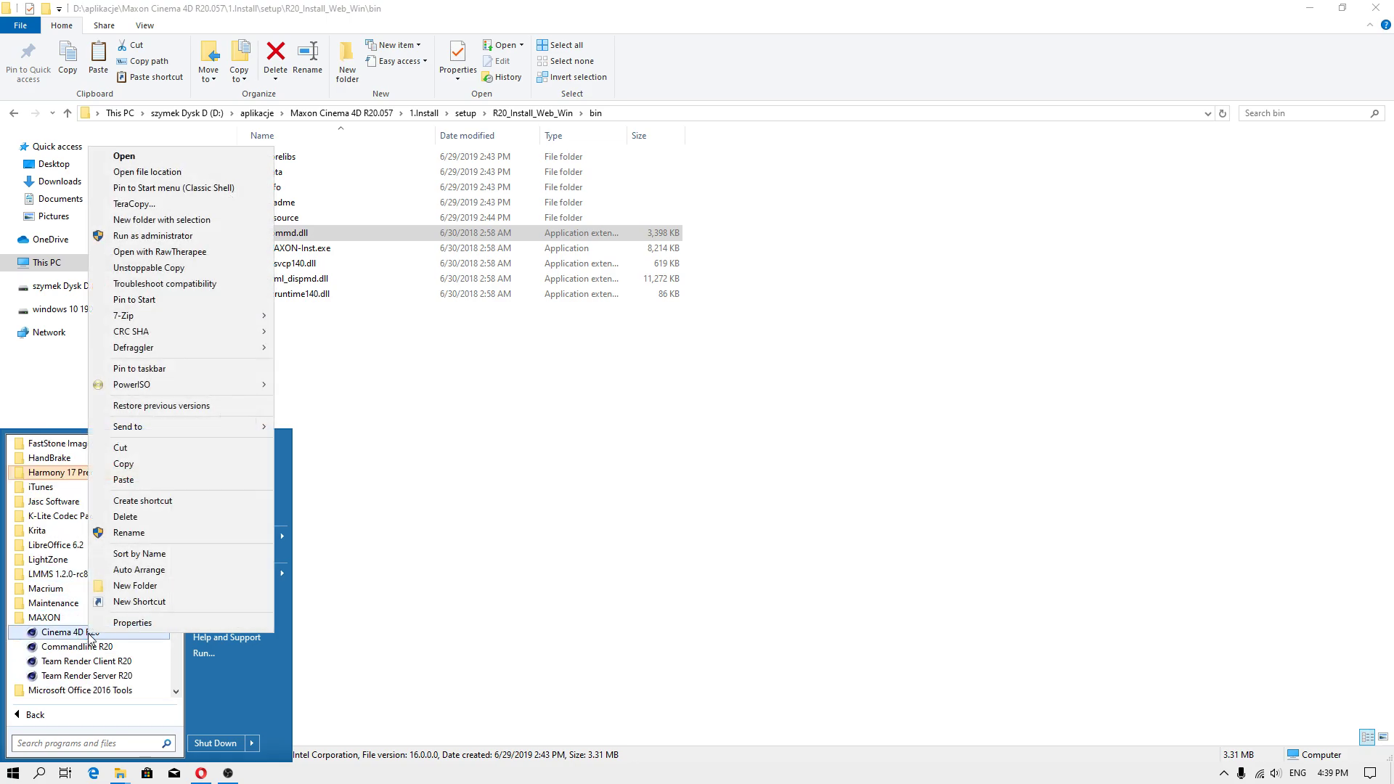
{"action": "left_click", "coordinate": [147, 171]}
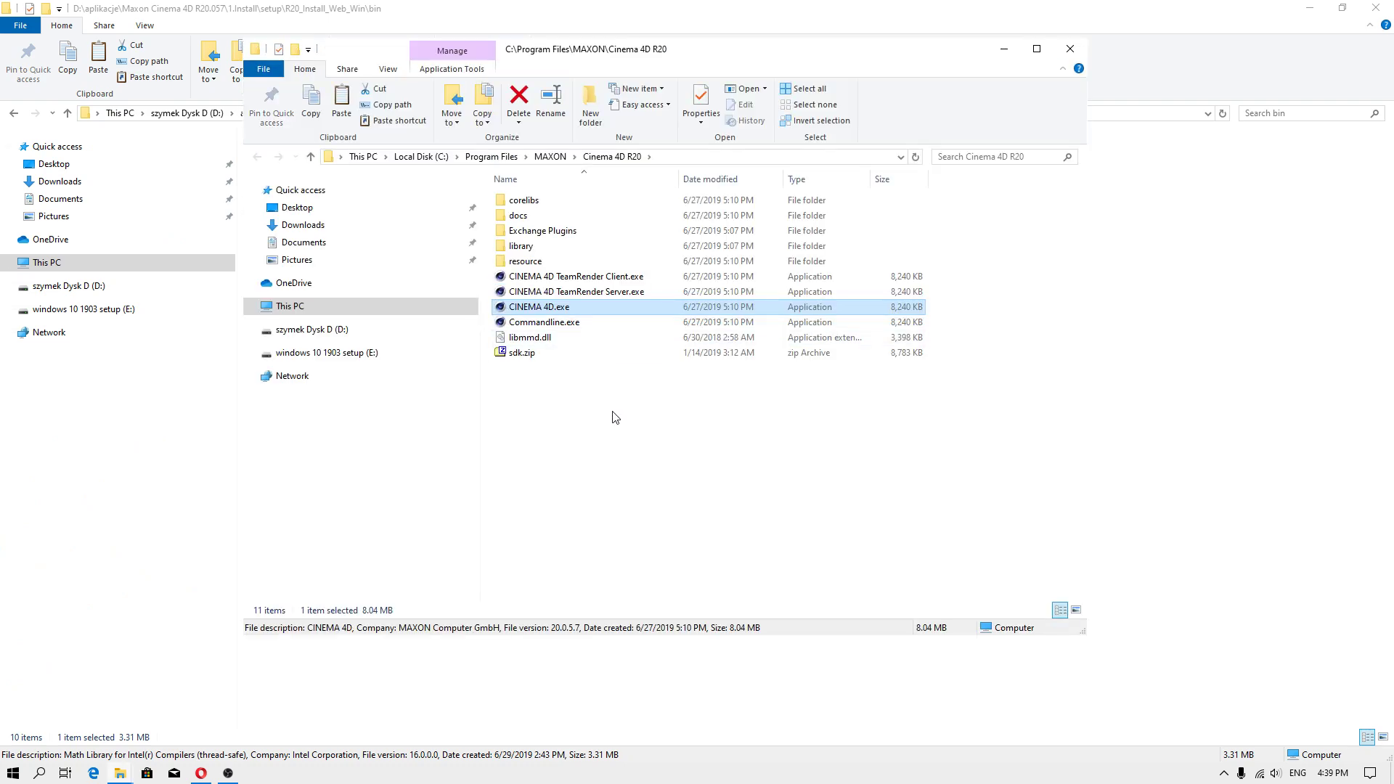
{"action": "right_click", "coordinate": [596, 401]}
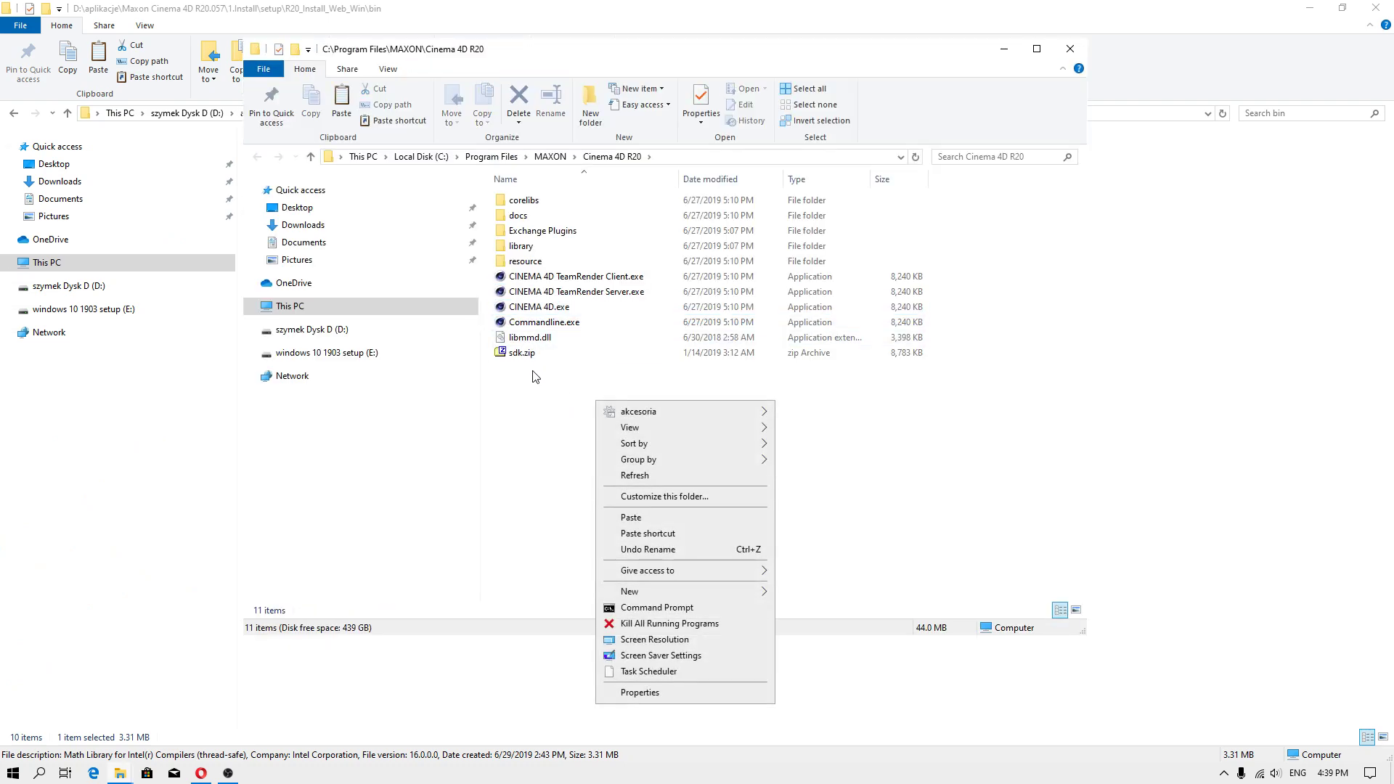
{"action": "left_click", "coordinate": [535, 415]}
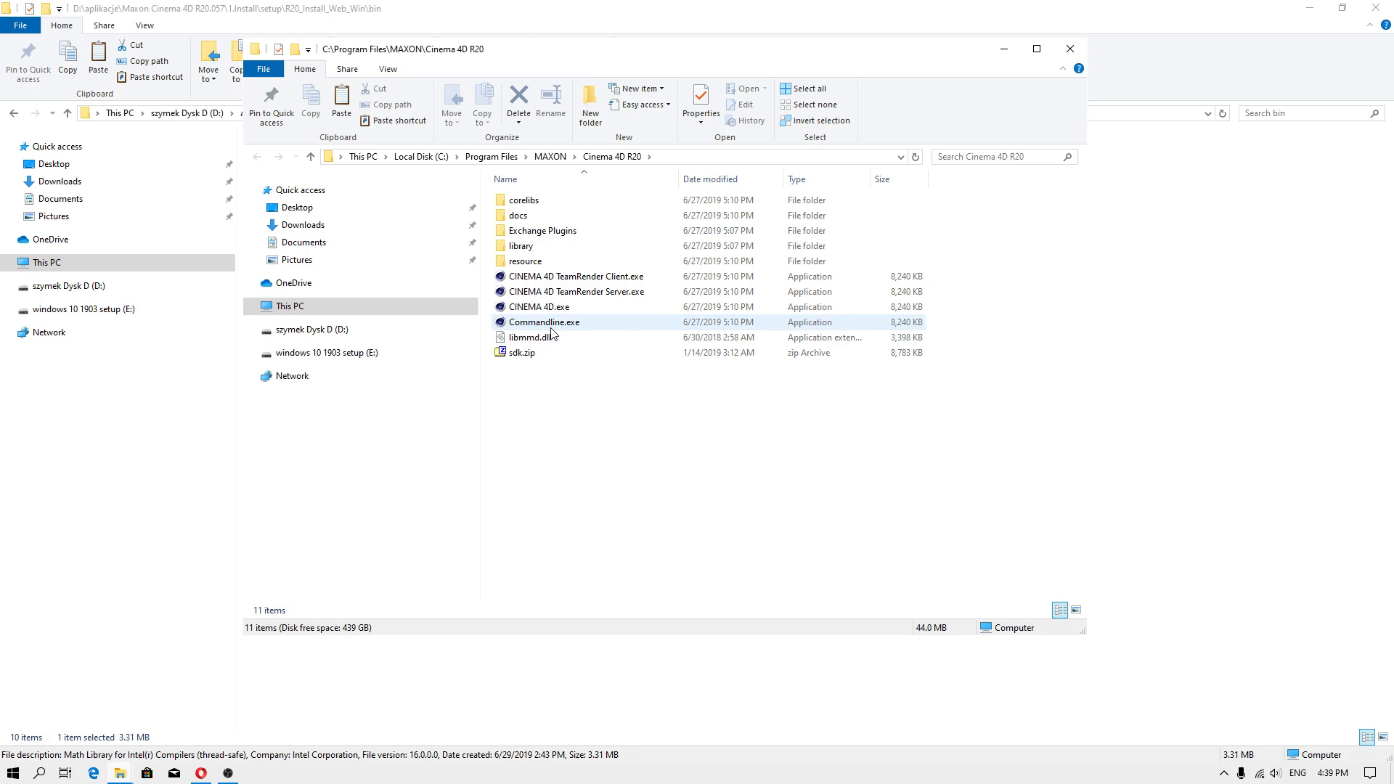
Close the Cinema 4D R20 folder window and expand MAXON under All Programs.
{"action": "left_click", "coordinate": [1002, 48]}
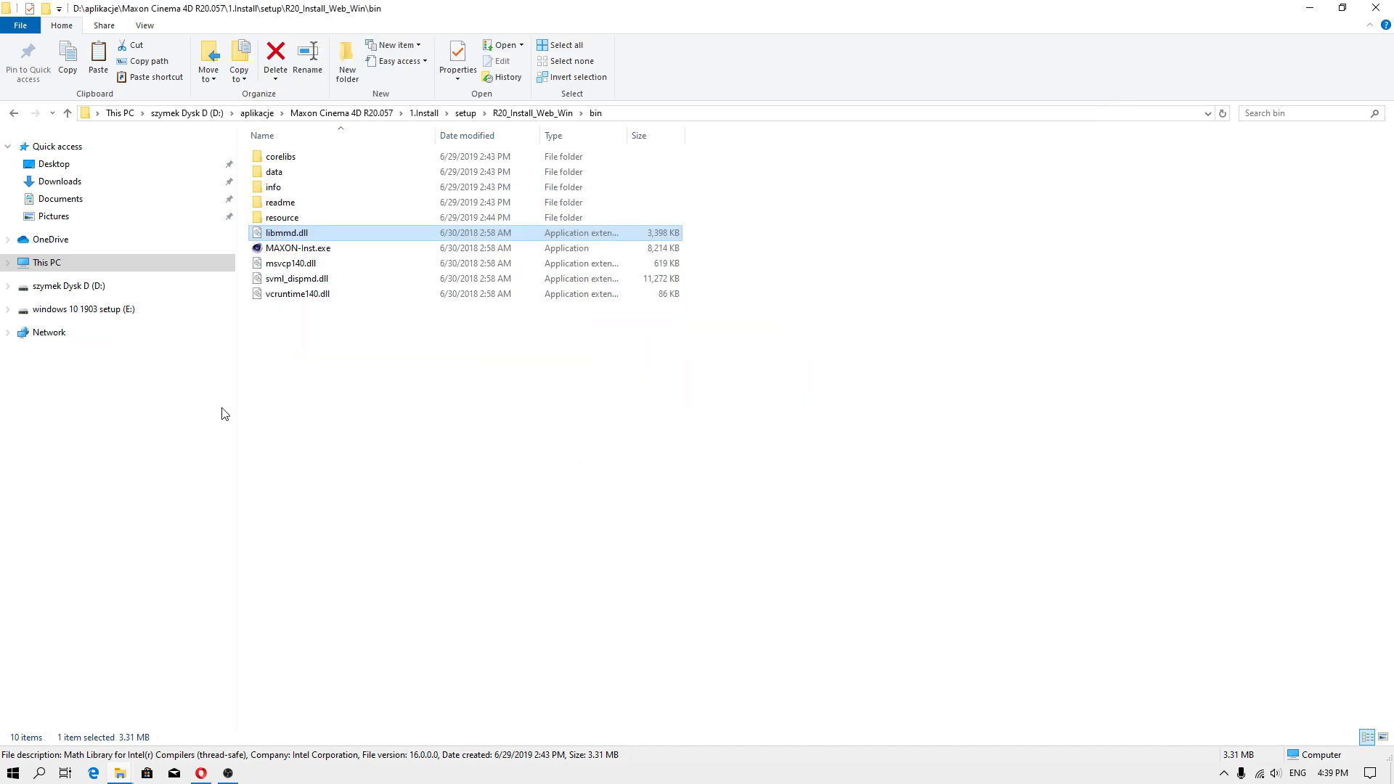
{"action": "left_click", "coordinate": [14, 773]}
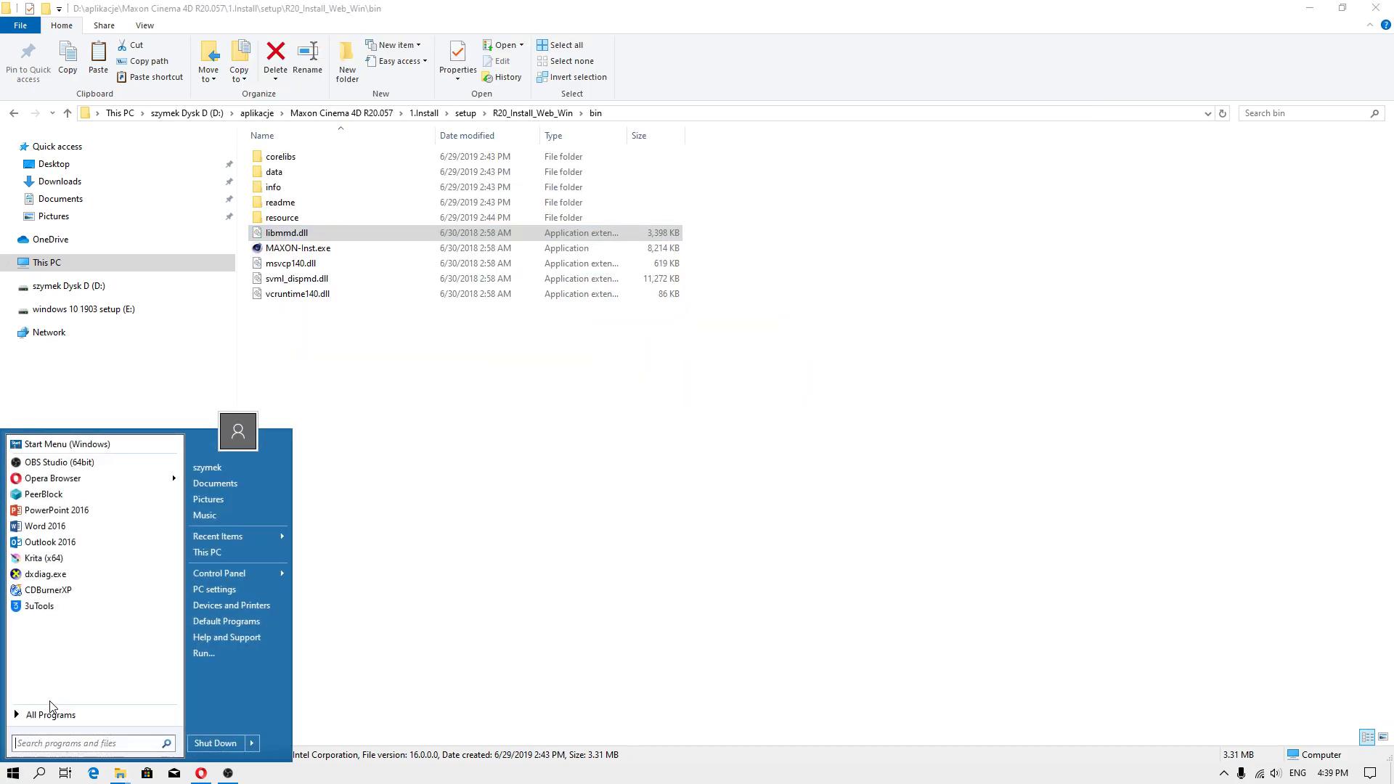
{"action": "left_click", "coordinate": [49, 714]}
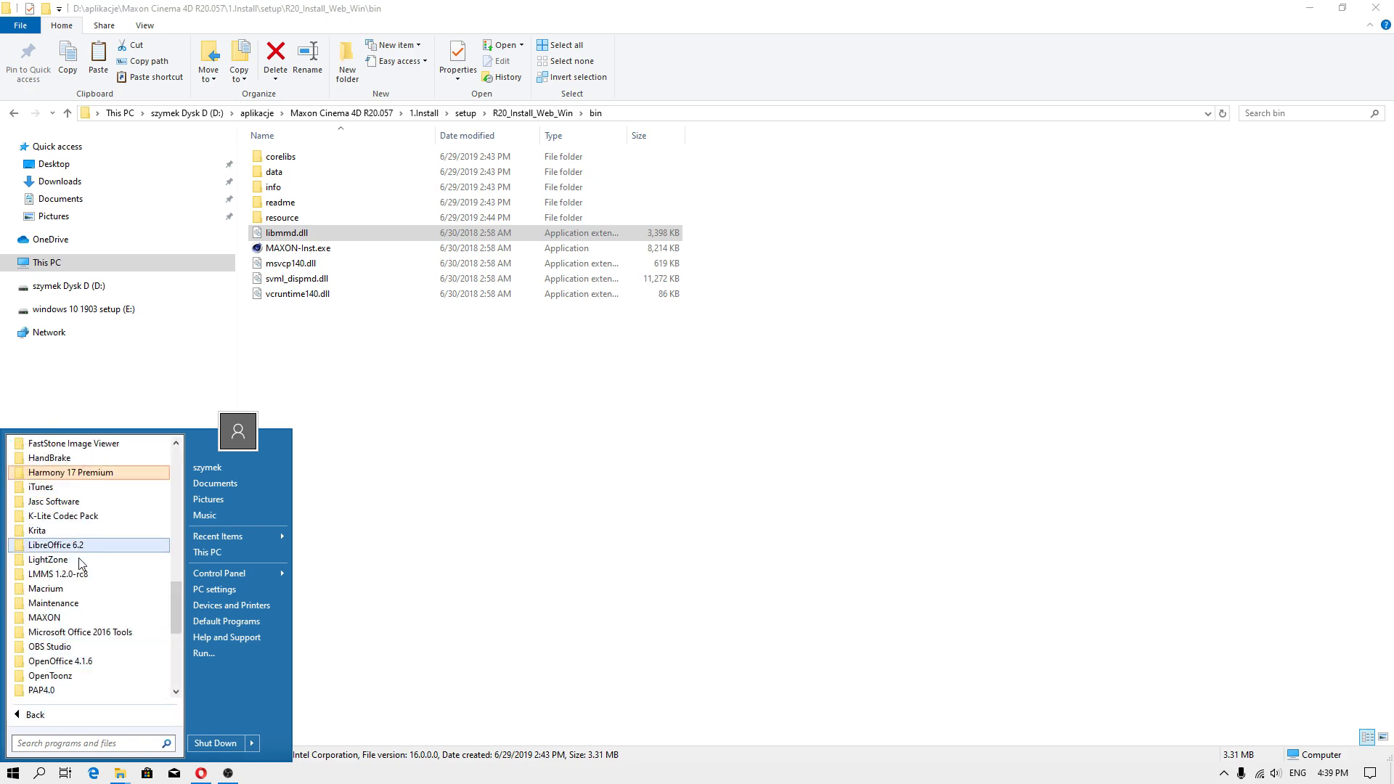
{"action": "left_click", "coordinate": [67, 624]}
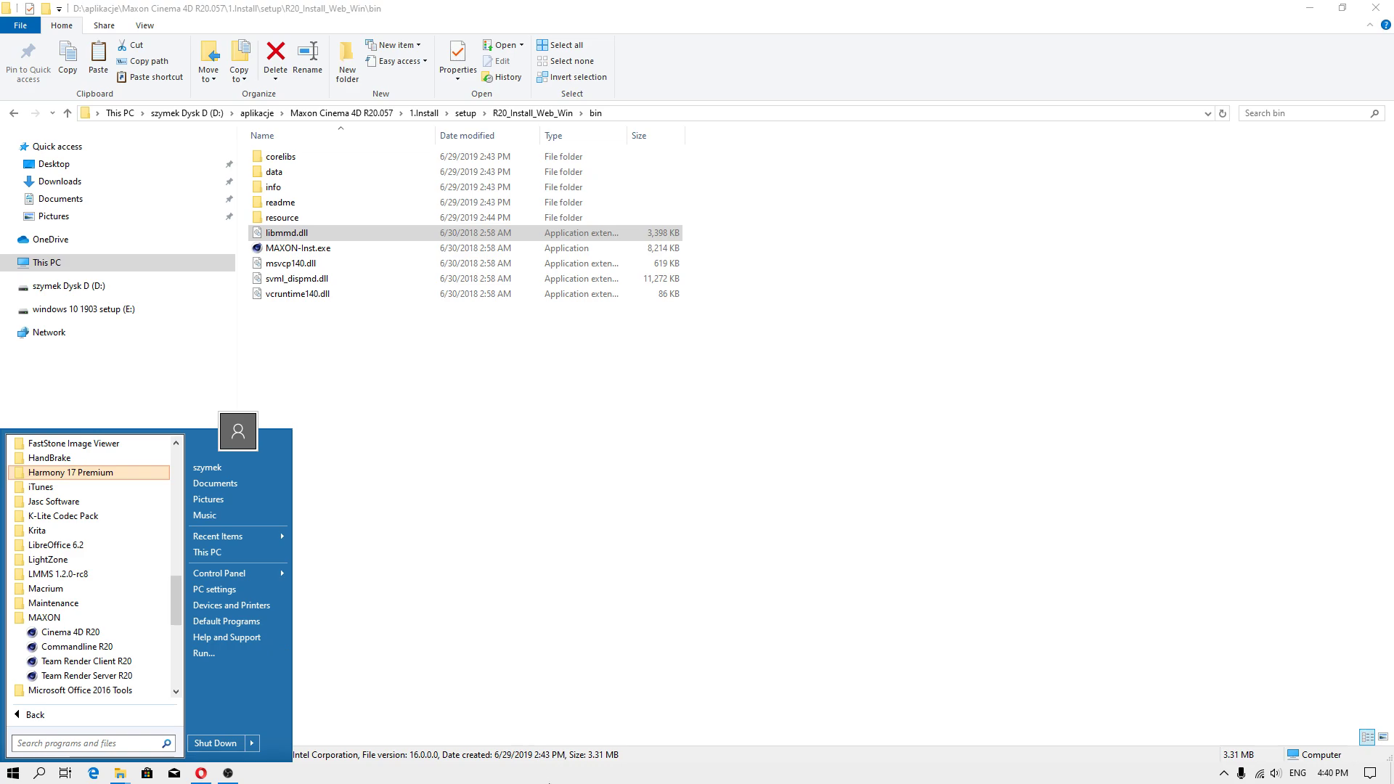
Switch to the OBS Studio window from its taskbar icon.
{"action": "left_click", "coordinate": [228, 774]}
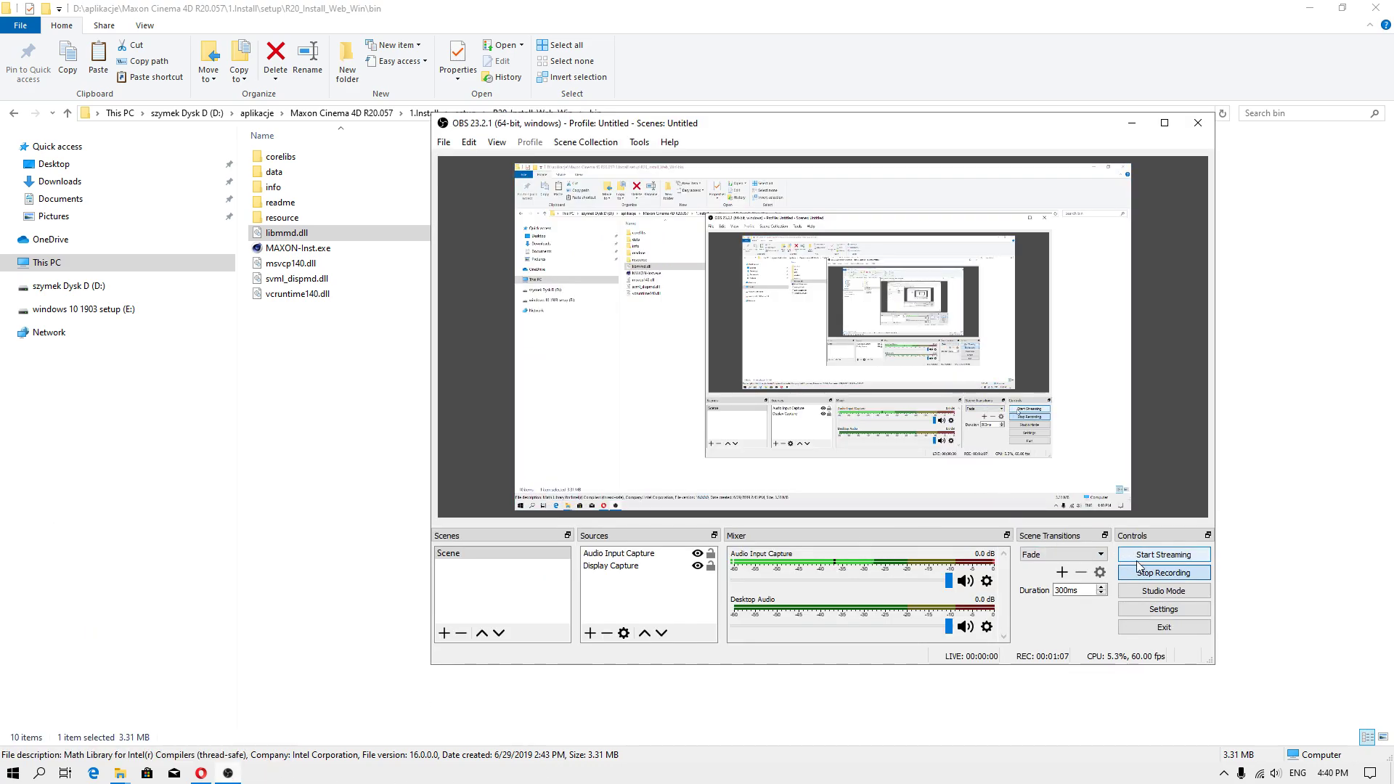